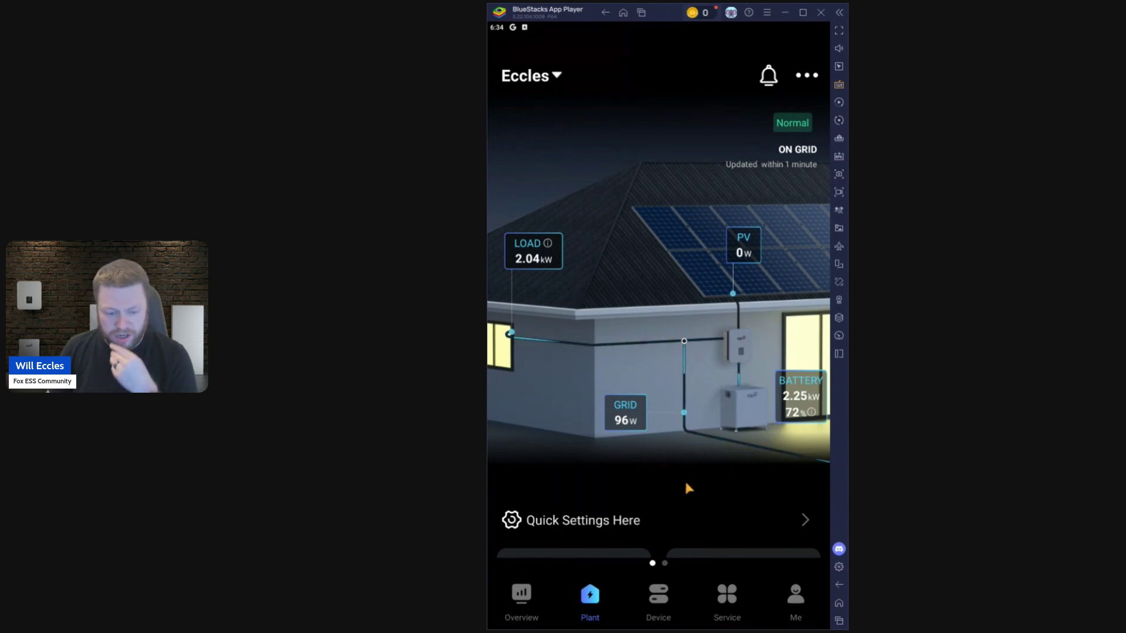
In Quick Settings, check the charging time under Grid Charge Setting, then return to the Quick Settings list.
{"action": "left_click", "coordinate": [583, 520]}
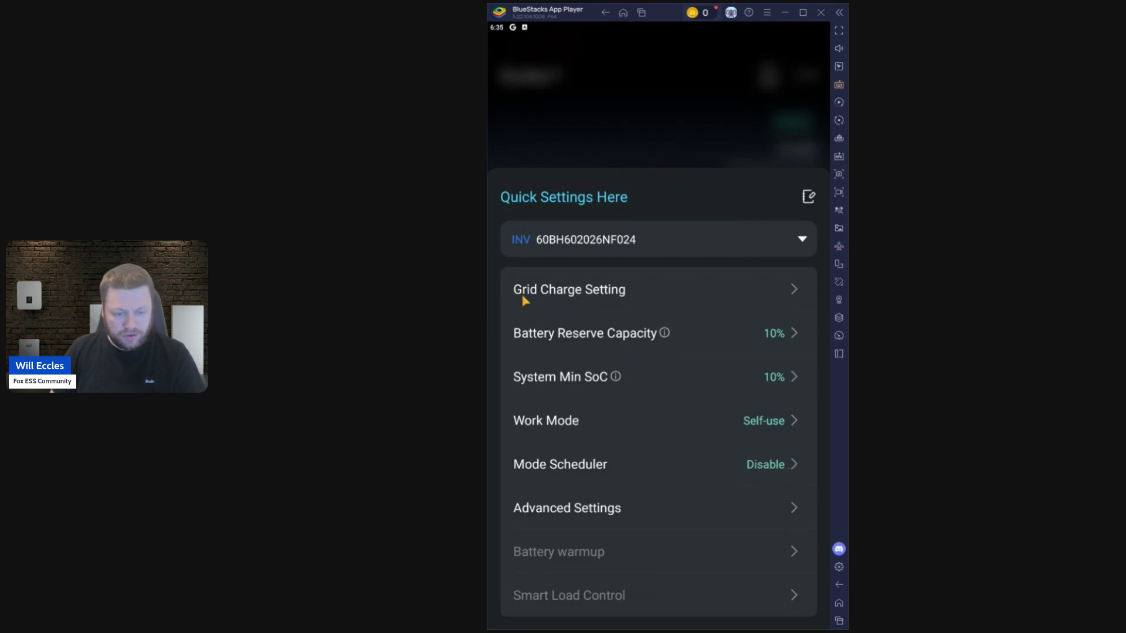
{"action": "left_click", "coordinate": [661, 296]}
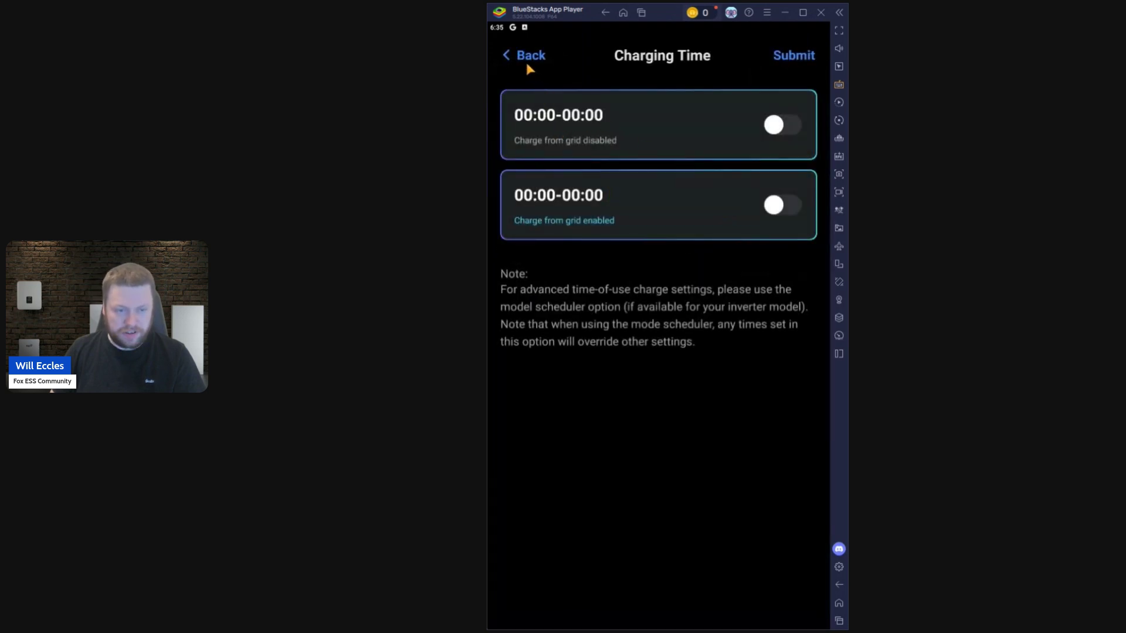
{"action": "left_click", "coordinate": [527, 60]}
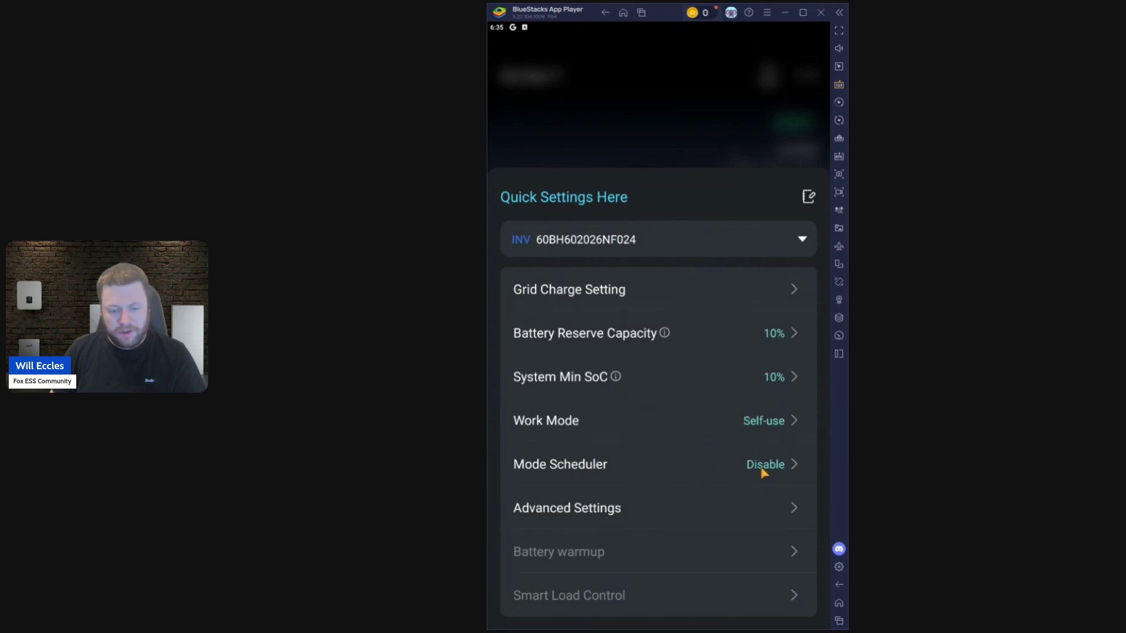
Open the Manual Scheduler for editing and remove the existing 16:00–17:00 entry.
{"action": "left_click", "coordinate": [762, 469]}
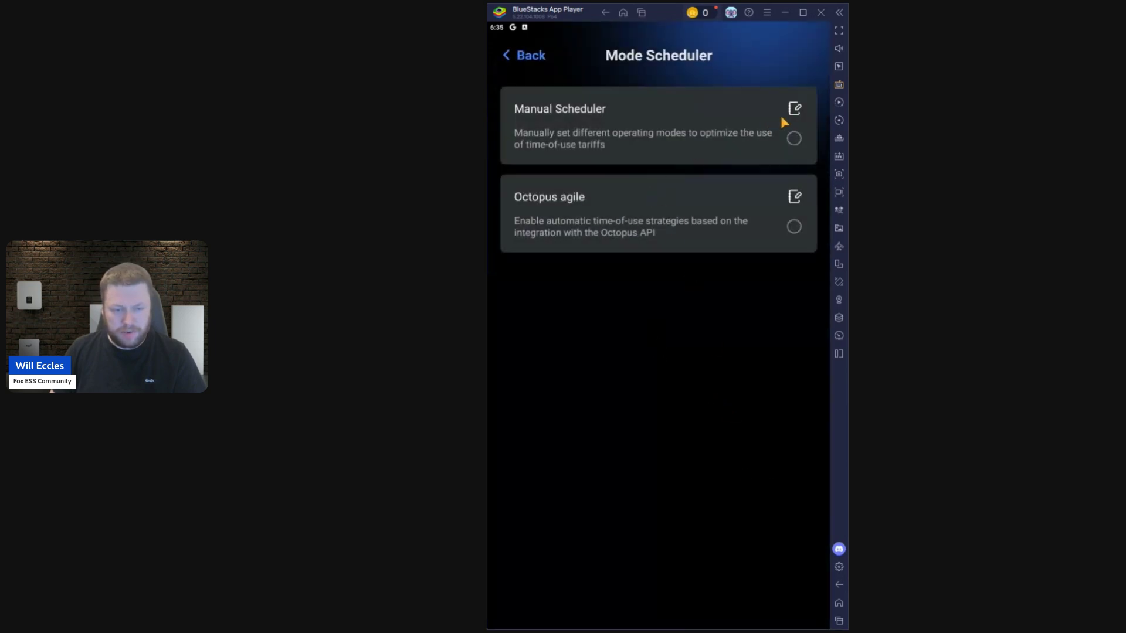
{"action": "left_click", "coordinate": [794, 110]}
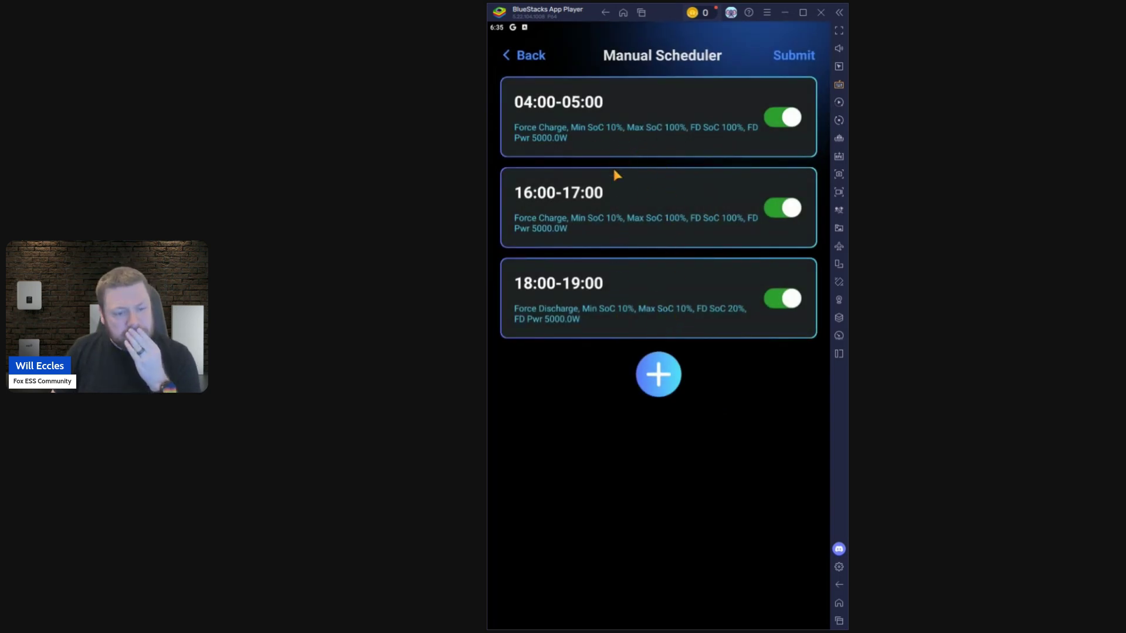
{"action": "left_click_drag", "start_coordinate": [783, 222], "coordinate": [605, 214]}
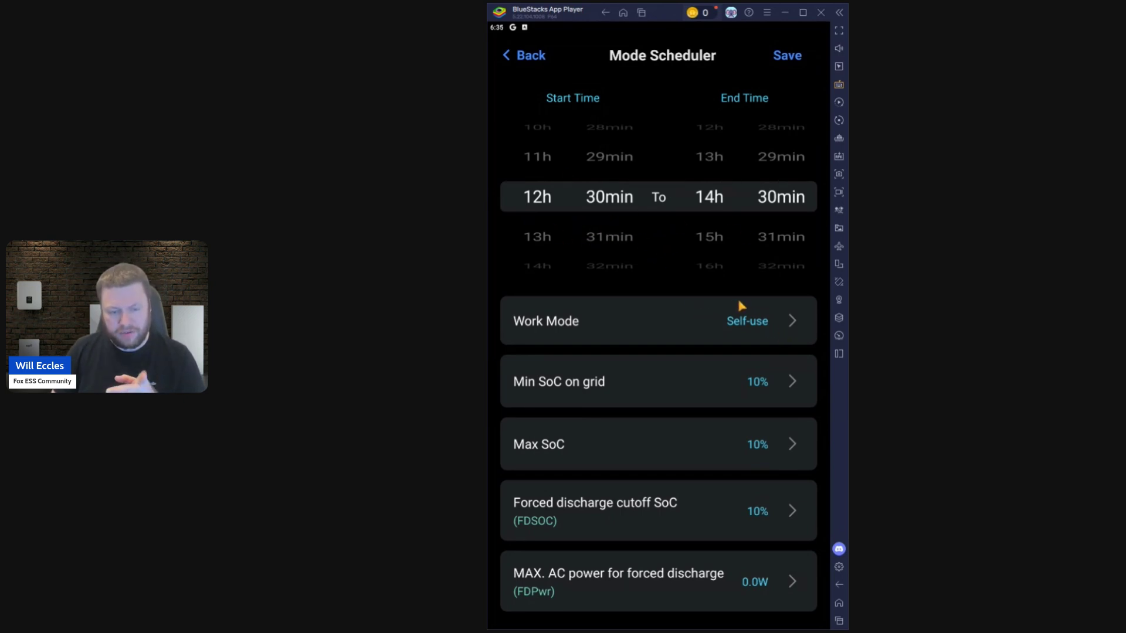
Set the new entry to run 00:30–05:30 in Force Charge work mode.
{"action": "left_click_drag", "start_coordinate": [568, 229], "coordinate": [547, 319]}
{"action": "left_click_drag", "start_coordinate": [525, 216], "coordinate": [527, 327]}
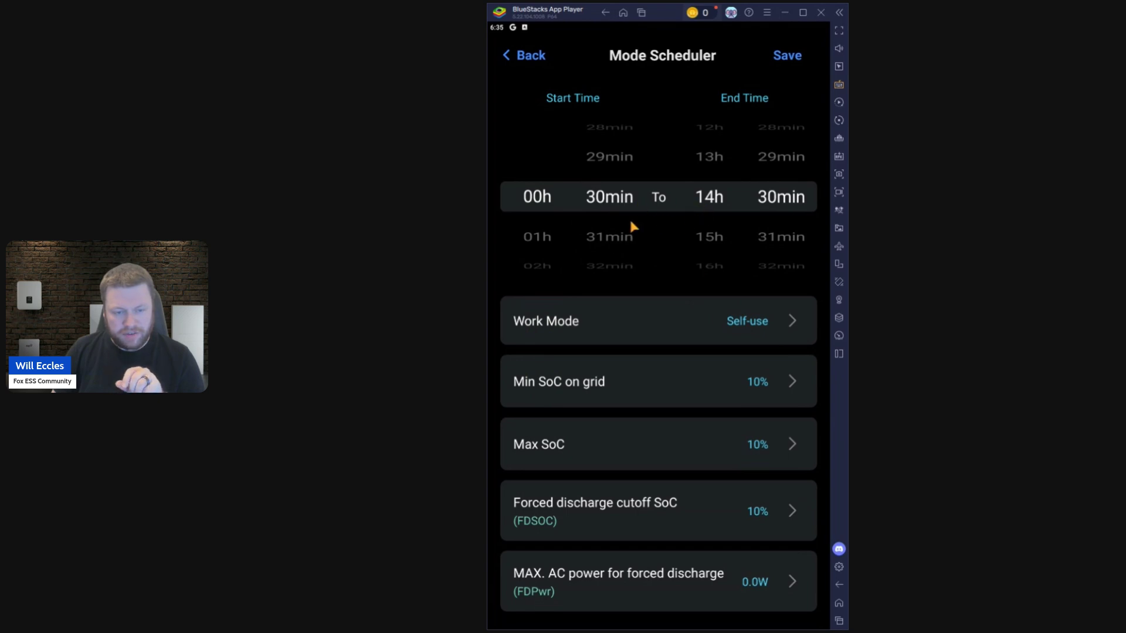
{"action": "left_click_drag", "start_coordinate": [711, 241], "coordinate": [703, 450]}
{"action": "left_click_drag", "start_coordinate": [704, 245], "coordinate": [706, 441]}
{"action": "left_click", "coordinate": [708, 241]}
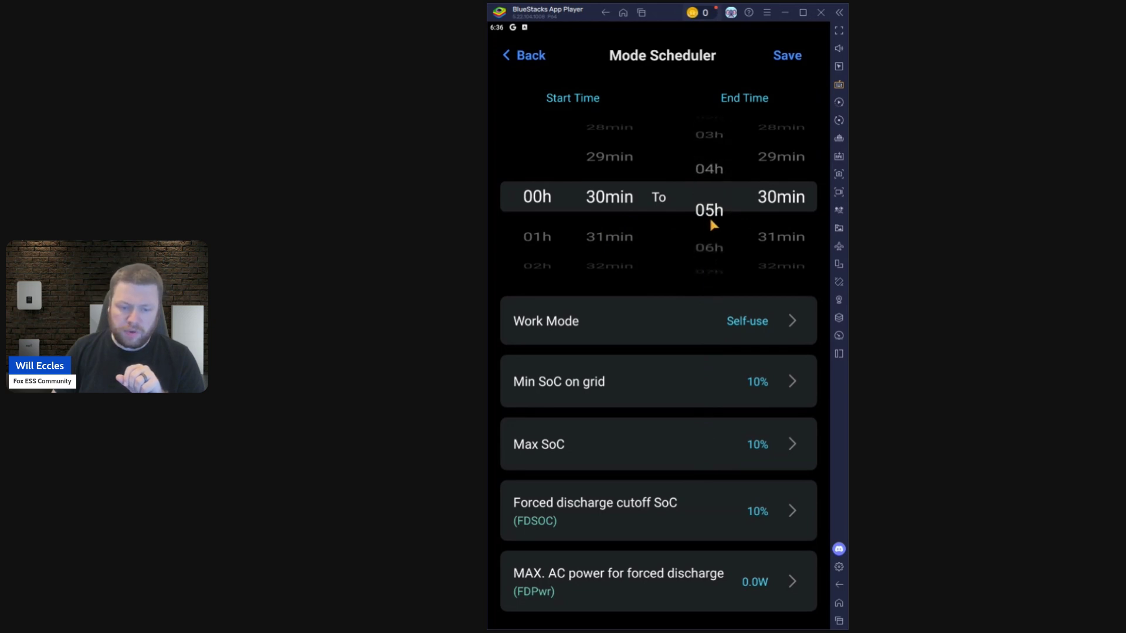
{"action": "left_click", "coordinate": [762, 328]}
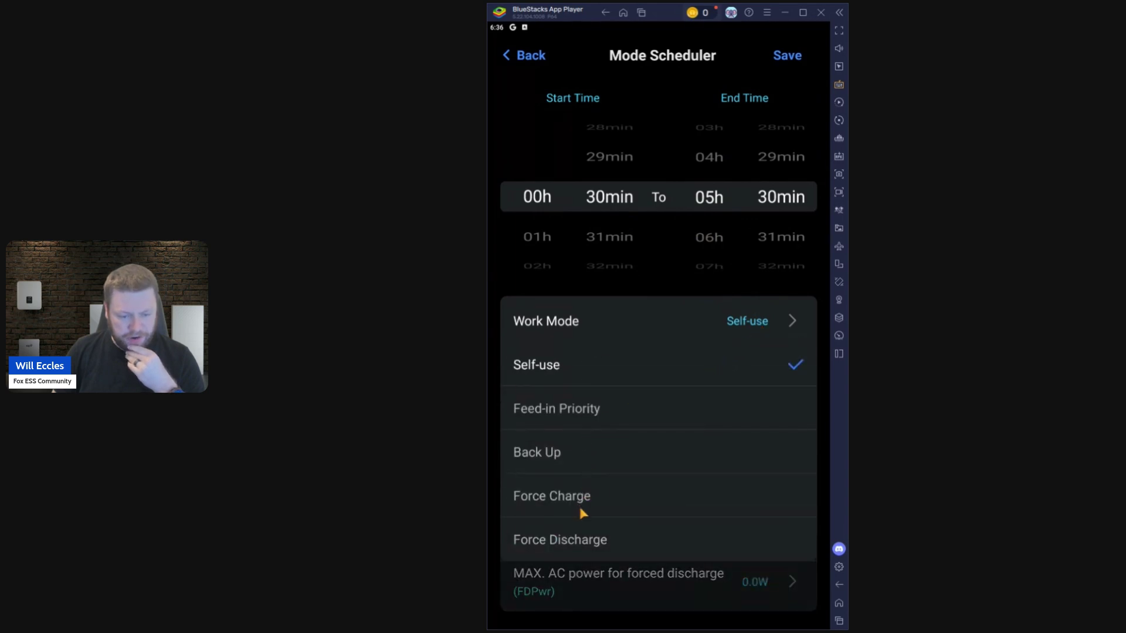
{"action": "left_click", "coordinate": [588, 498]}
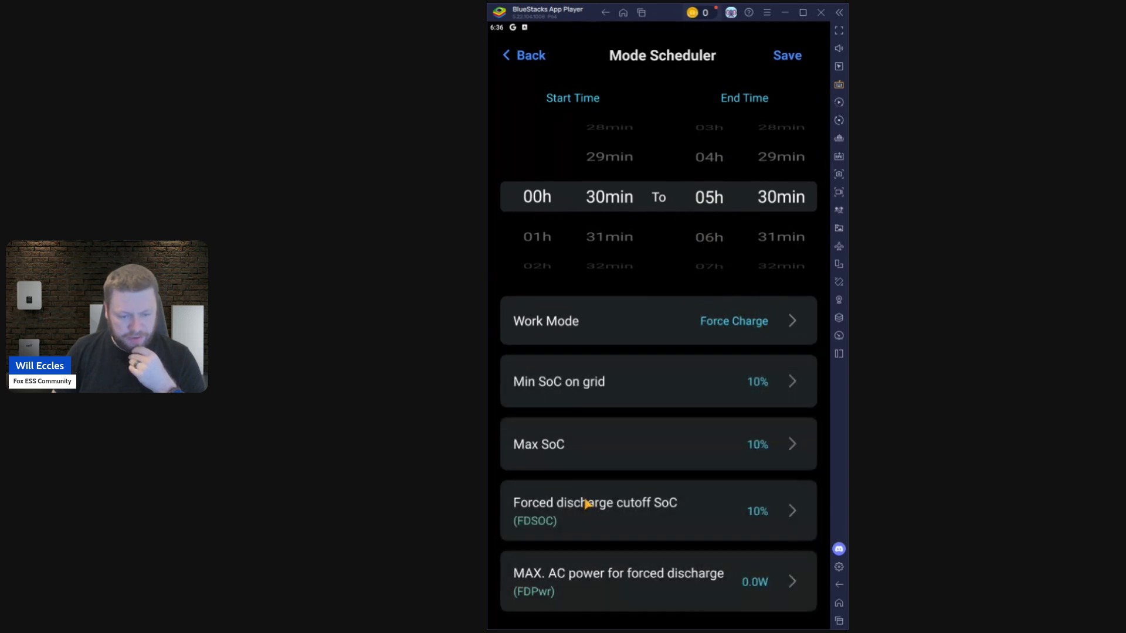
{"action": "left_click", "coordinate": [740, 330]}
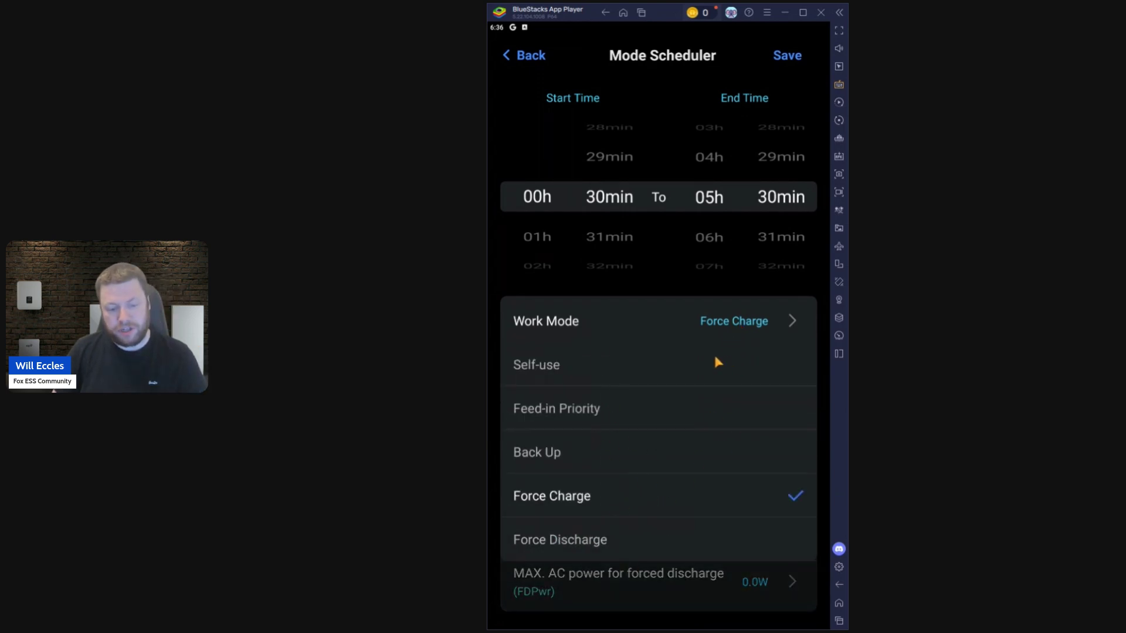
{"action": "left_click", "coordinate": [786, 331]}
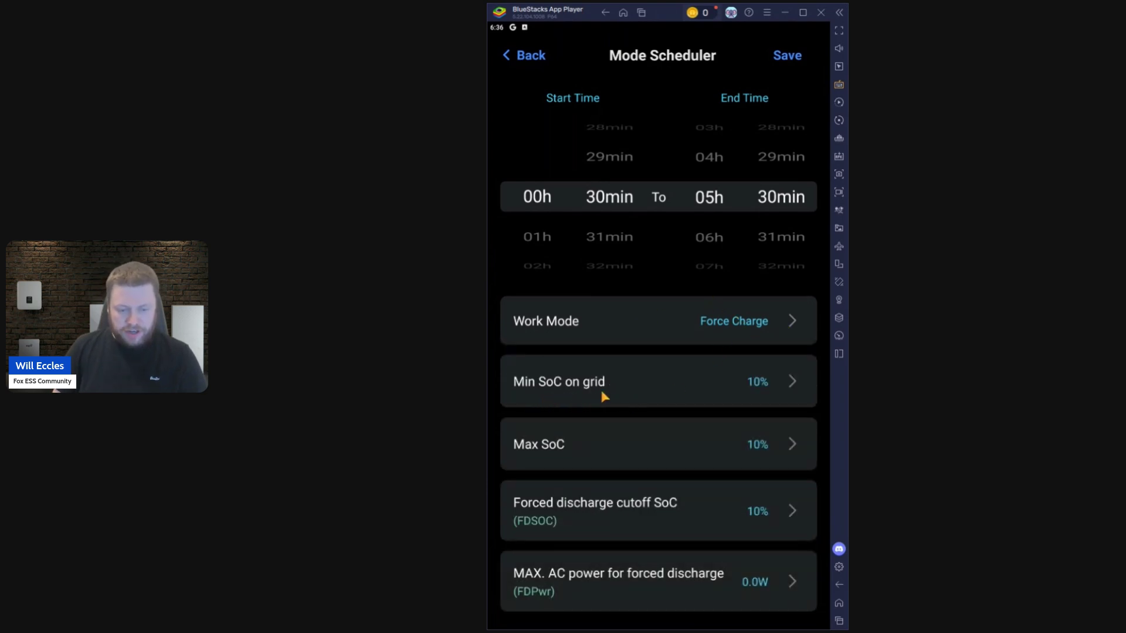
Give it Max SoC 100%, FD SoC 100% and 3700W discharge power, then save and enable it.
{"action": "left_click", "coordinate": [758, 444]}
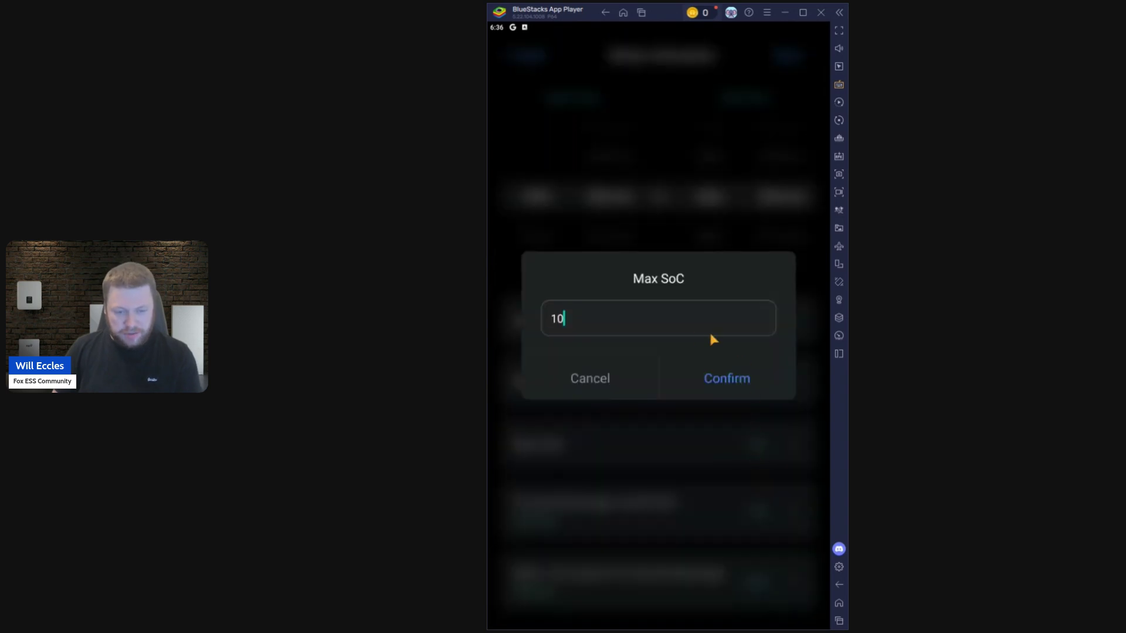
{"action": "type", "text": "0"}
{"action": "left_click", "coordinate": [706, 379]}
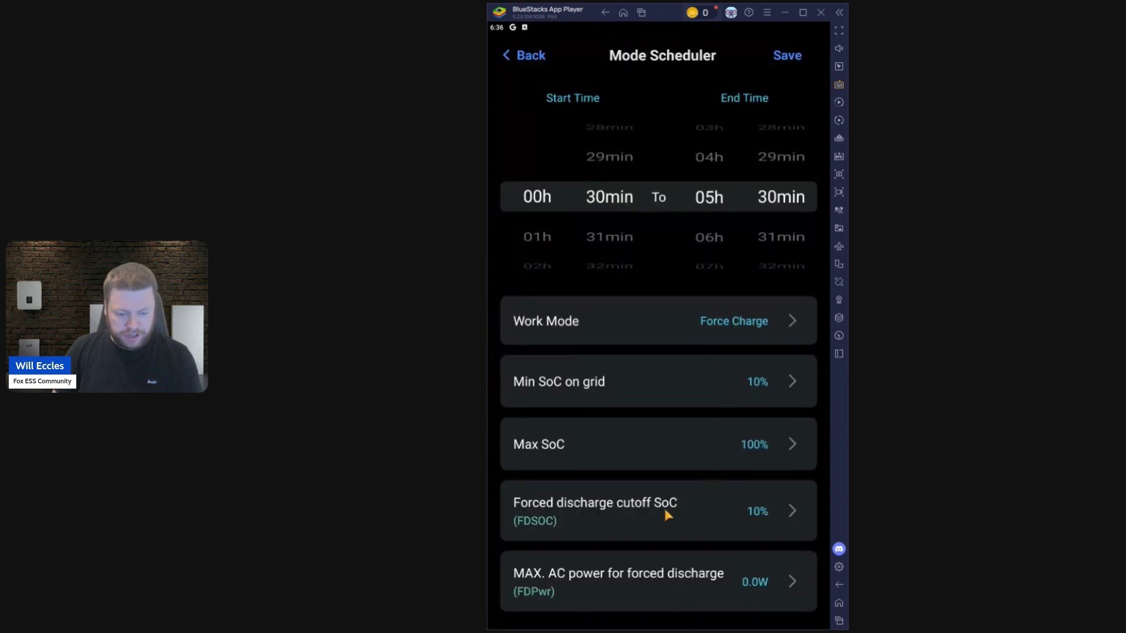
{"action": "left_click", "coordinate": [696, 512]}
{"action": "type", "text": "00"}
{"action": "left_click", "coordinate": [727, 379]}
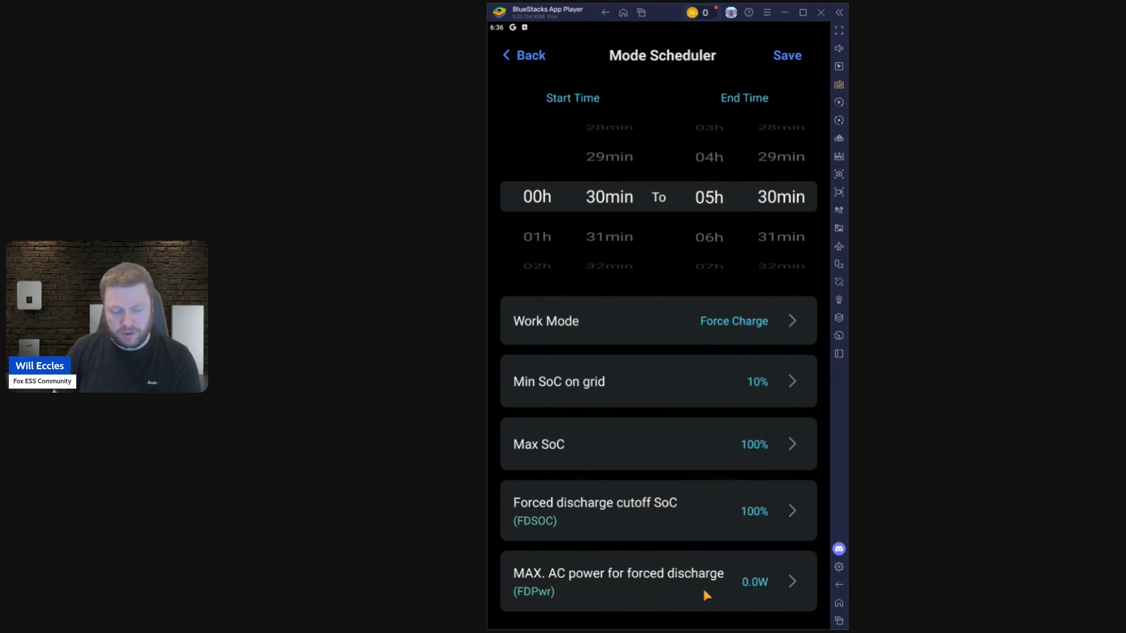
{"action": "left_click", "coordinate": [759, 594]}
{"action": "key", "text": "BackSpace"}
{"action": "key", "text": "BackSpace"}
{"action": "key", "text": "BackSpace"}
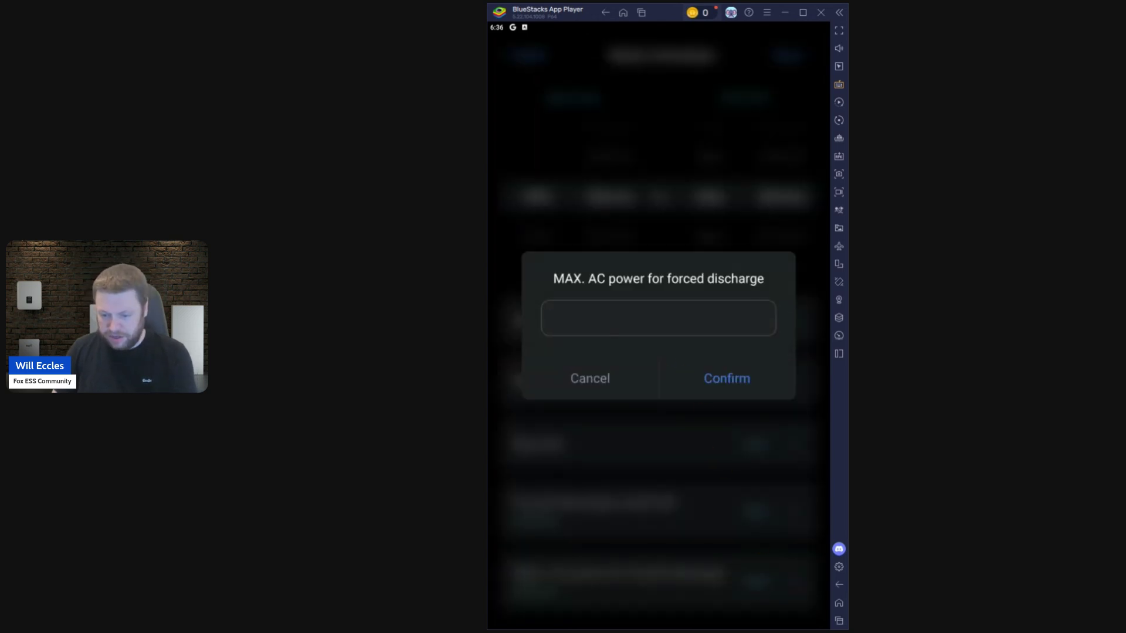
{"action": "type", "text": "3700"}
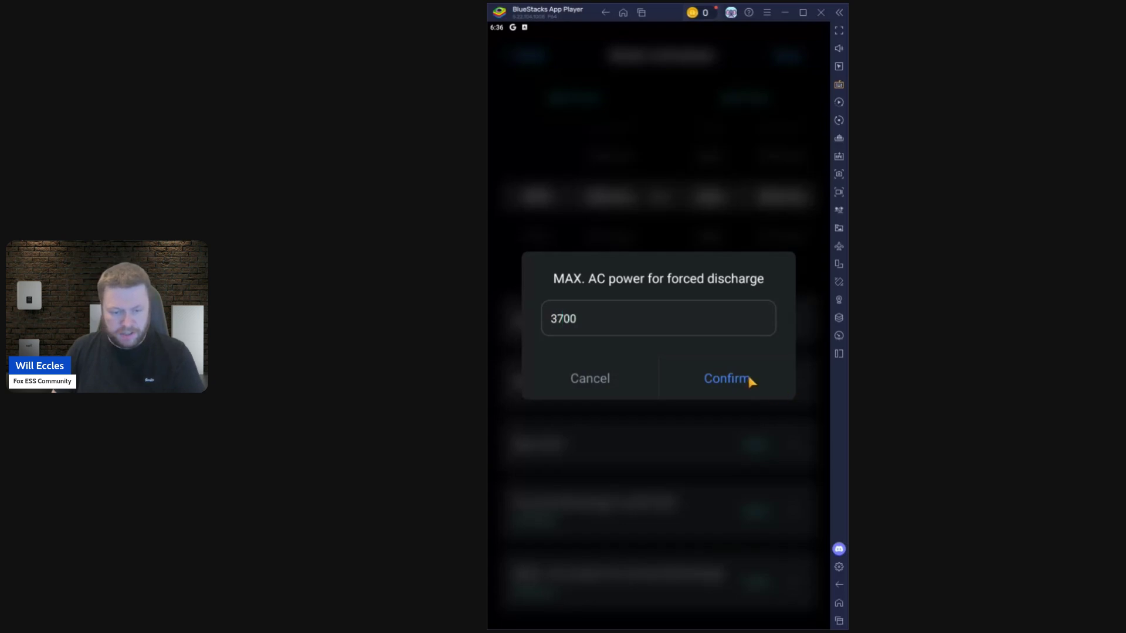
{"action": "left_click", "coordinate": [749, 381]}
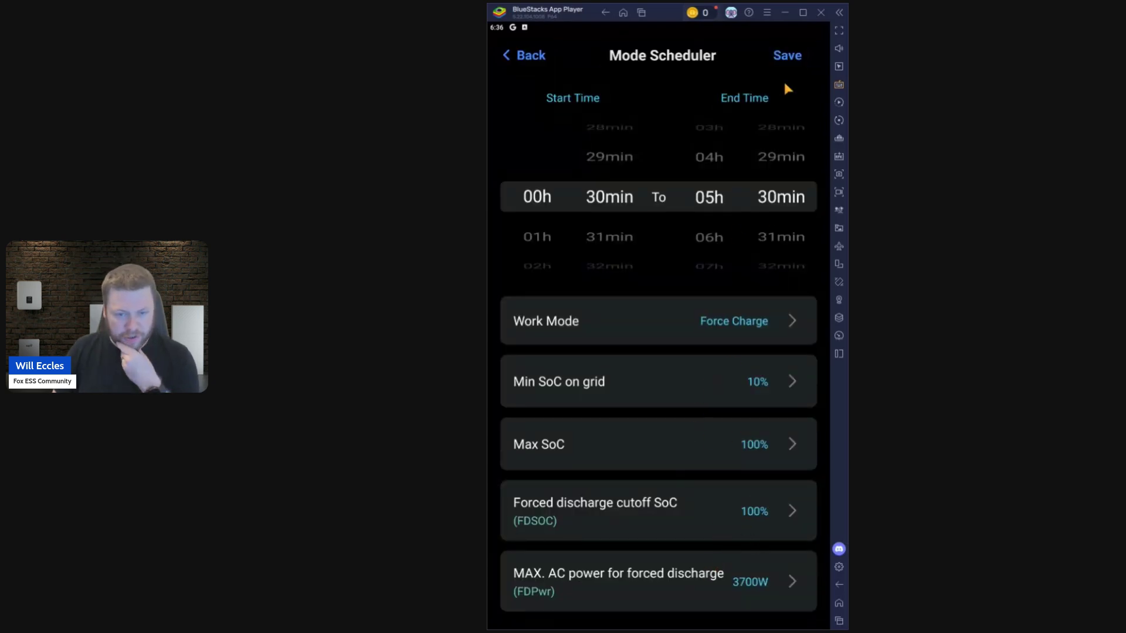
{"action": "left_click", "coordinate": [787, 54]}
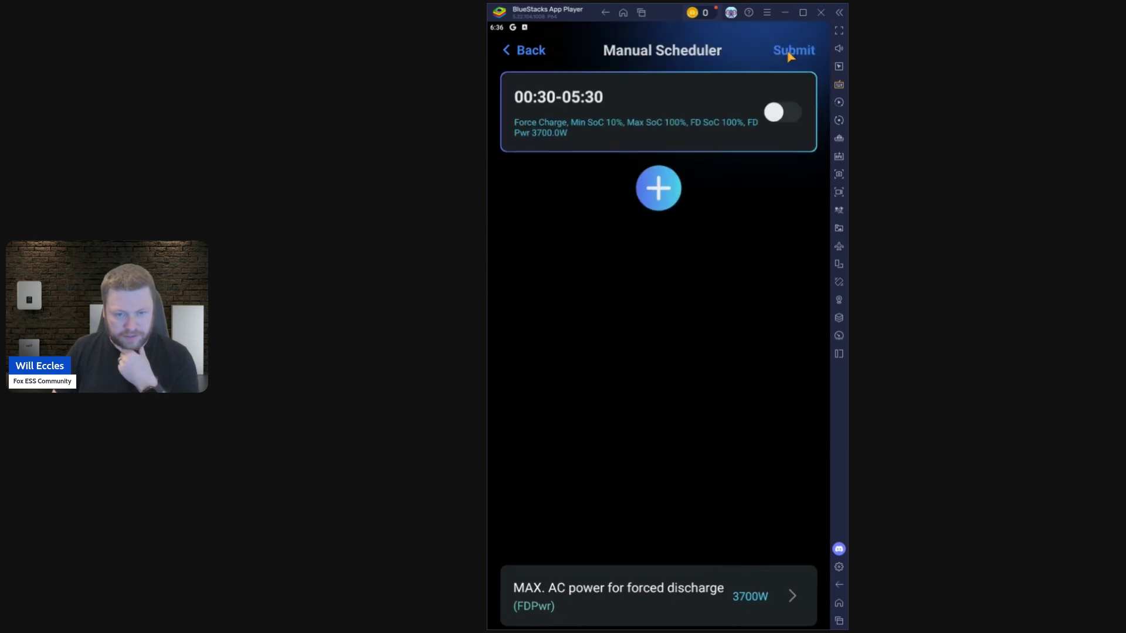
{"action": "left_click", "coordinate": [775, 120]}
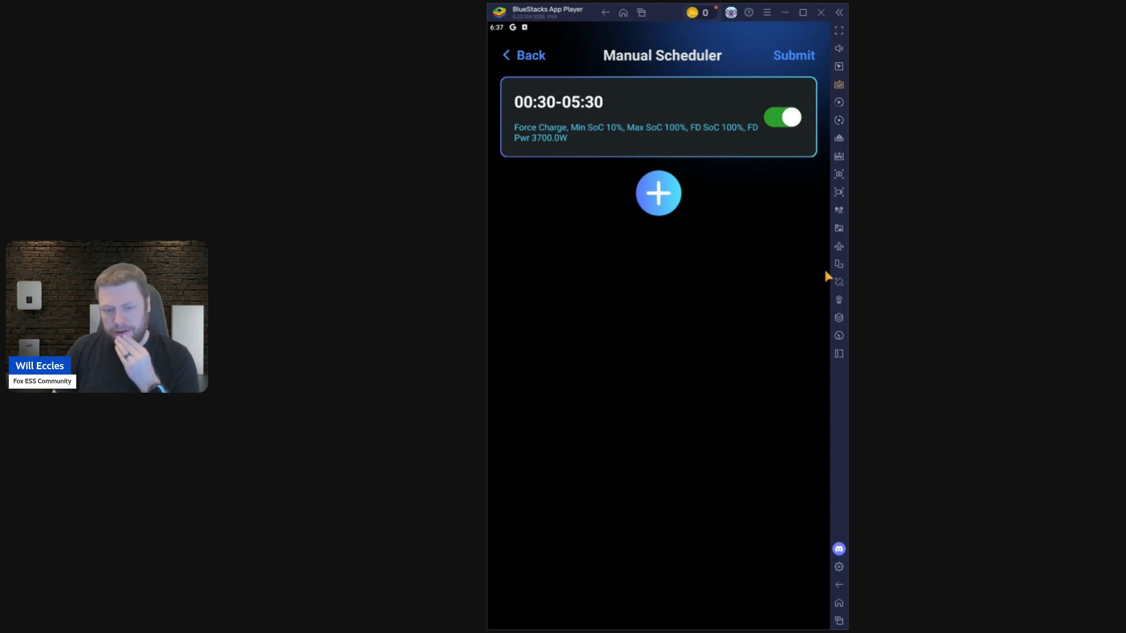
Add a second schedule entry running from 13:30 to 16:30.
{"action": "left_click", "coordinate": [671, 195]}
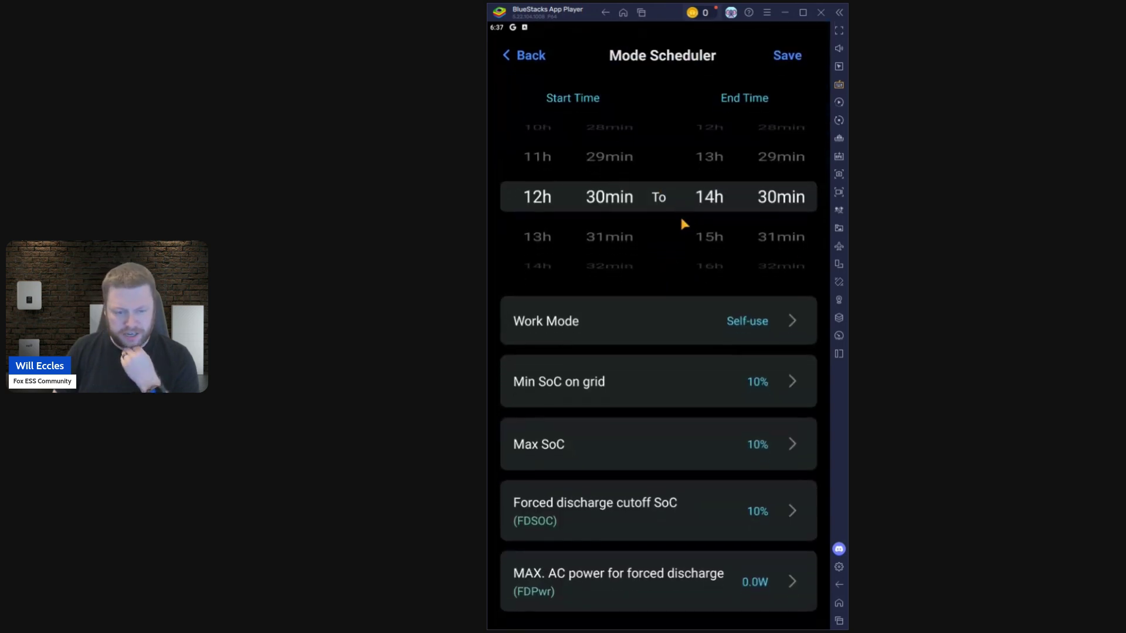
{"action": "left_click_drag", "start_coordinate": [537, 231], "coordinate": [549, 199]}
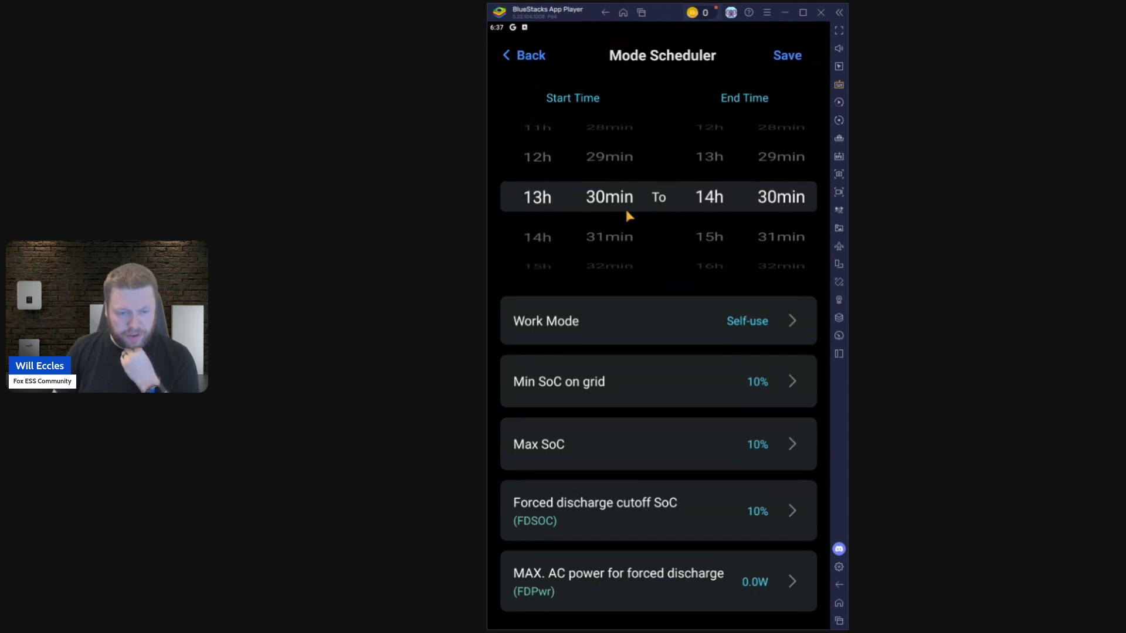
{"action": "left_click_drag", "start_coordinate": [716, 256], "coordinate": [707, 132]}
{"action": "left_click_drag", "start_coordinate": [713, 239], "coordinate": [721, 164]}
{"action": "left_click_drag", "start_coordinate": [711, 227], "coordinate": [704, 313]}
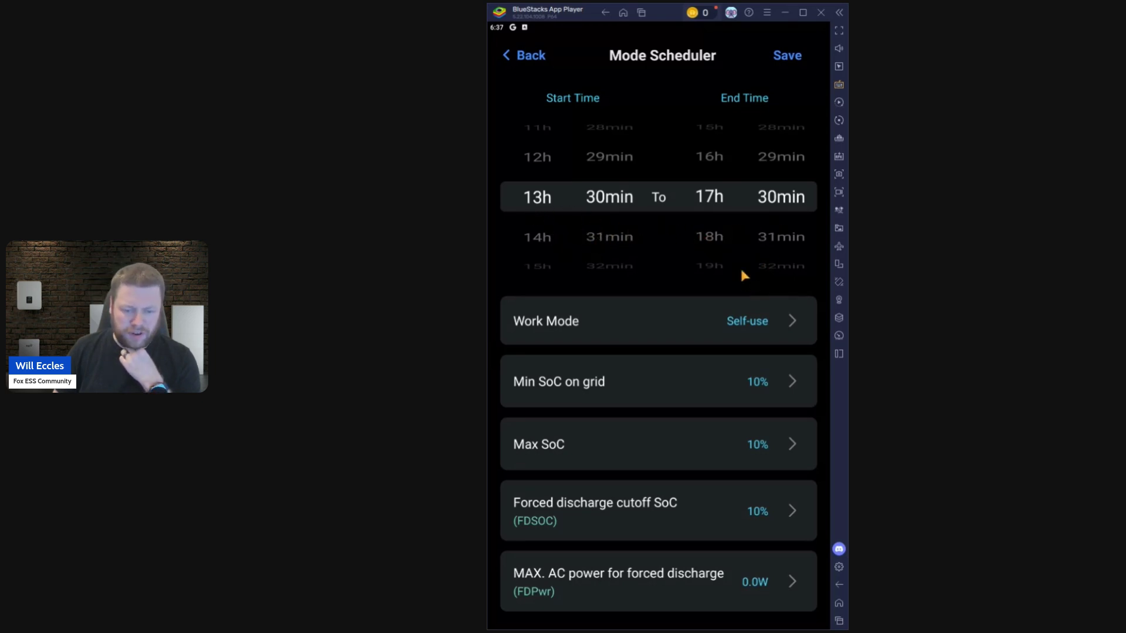
{"action": "scroll", "coordinate": [730, 255], "scroll_direction": "up", "scroll_amount": 1}
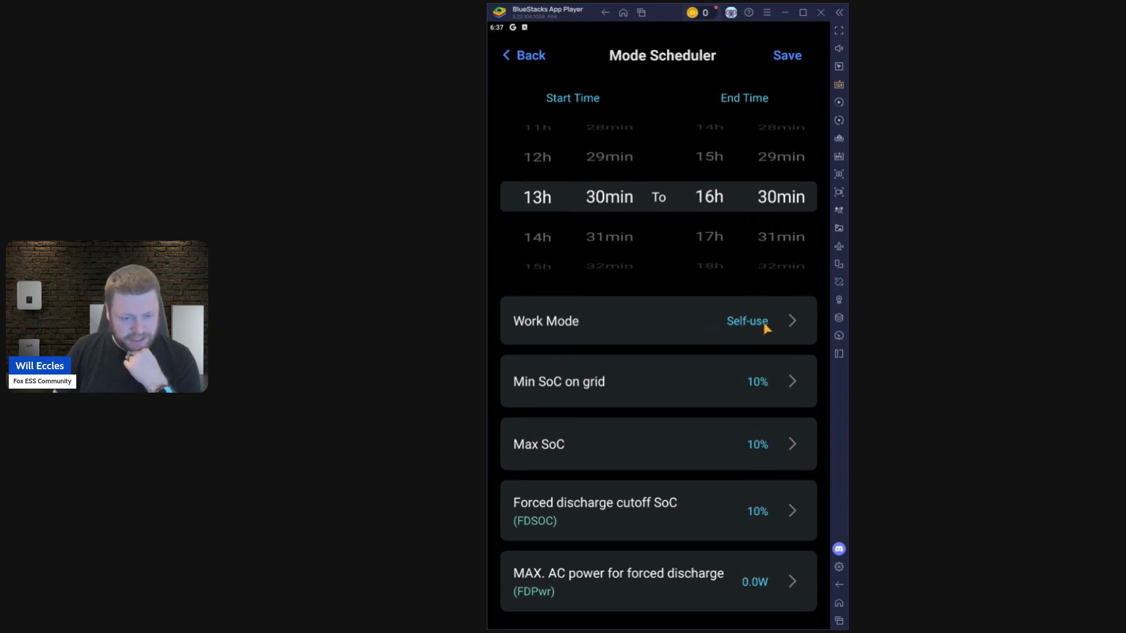
Set the entry's Min SoC on grid to 70% and Max SoC to 100%.
{"action": "left_click", "coordinate": [760, 387]}
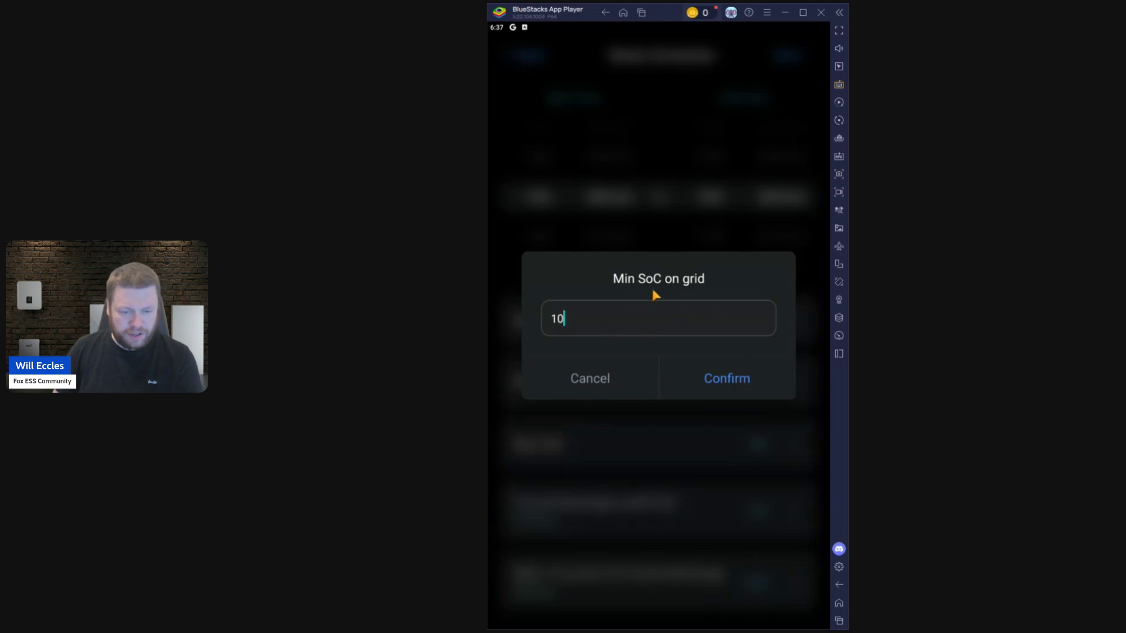
{"action": "key", "text": "BackSpace"}
{"action": "key", "text": "BackSpace"}
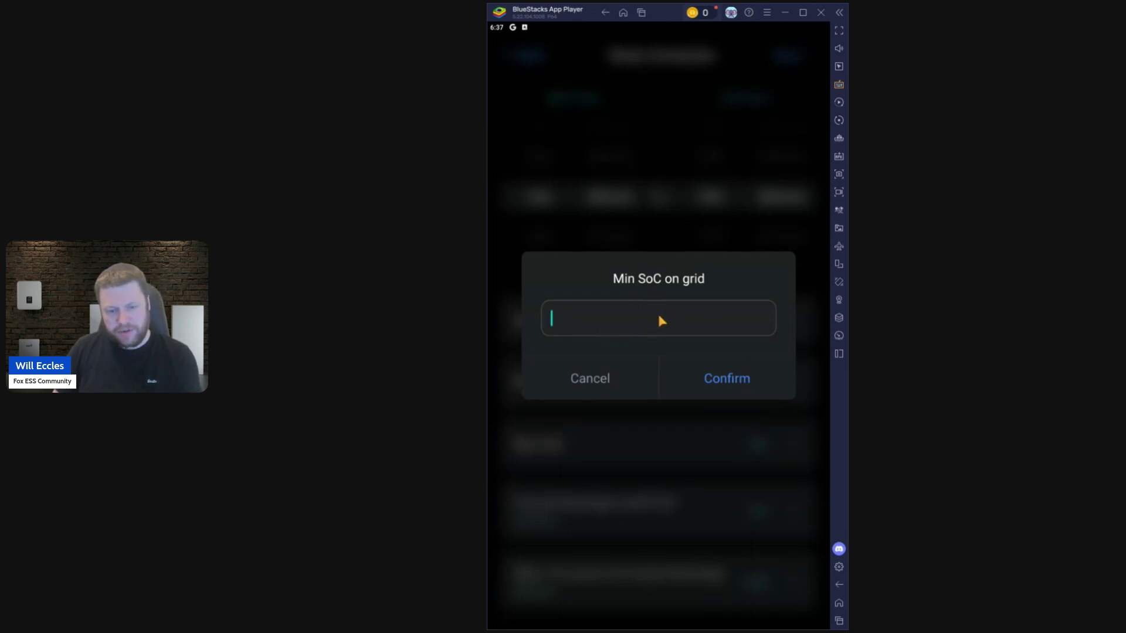
{"action": "type", "text": "50"}
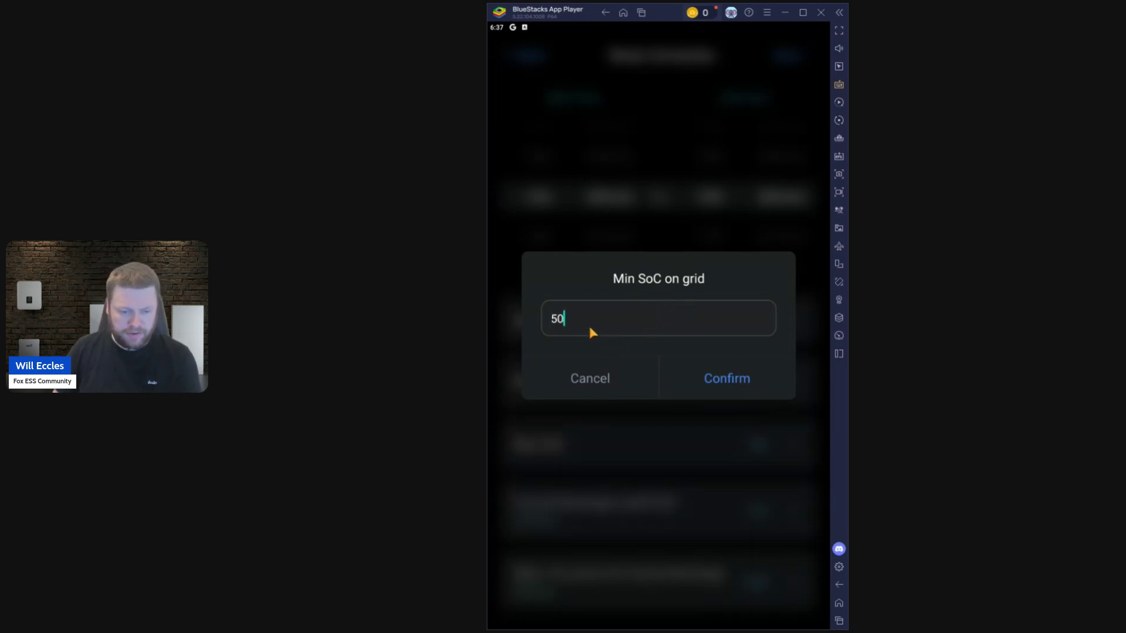
{"action": "key", "text": "BackSpace"}
{"action": "key", "text": "BackSpace"}
{"action": "type", "text": "70"}
{"action": "left_click", "coordinate": [724, 382]}
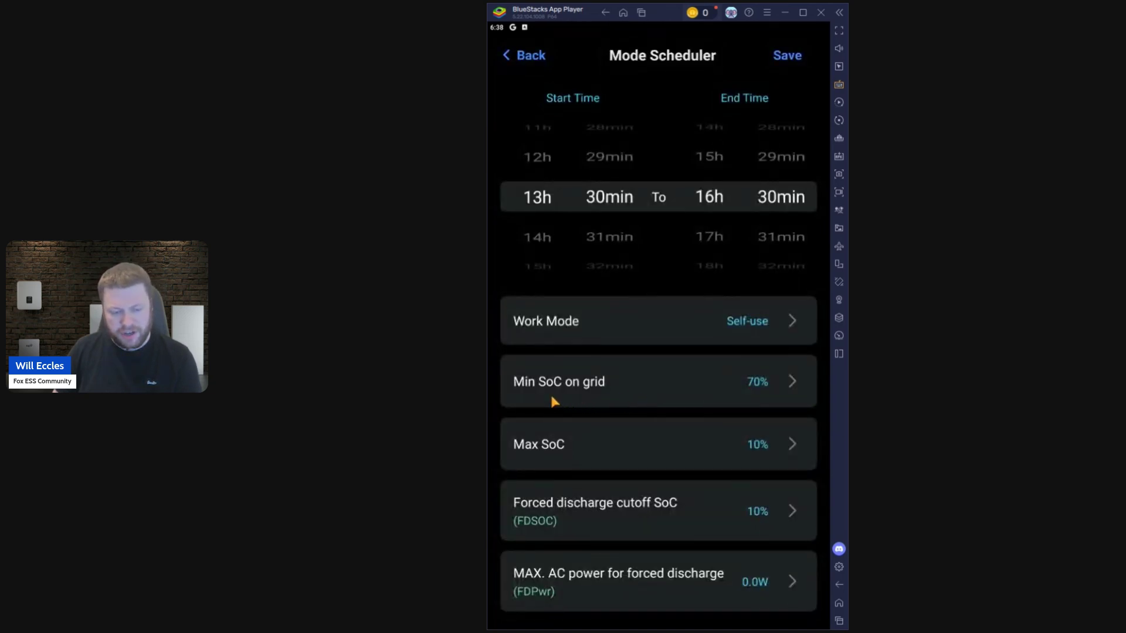
{"action": "left_click", "coordinate": [741, 459]}
{"action": "type", "text": "00"}
{"action": "left_click", "coordinate": [722, 381]}
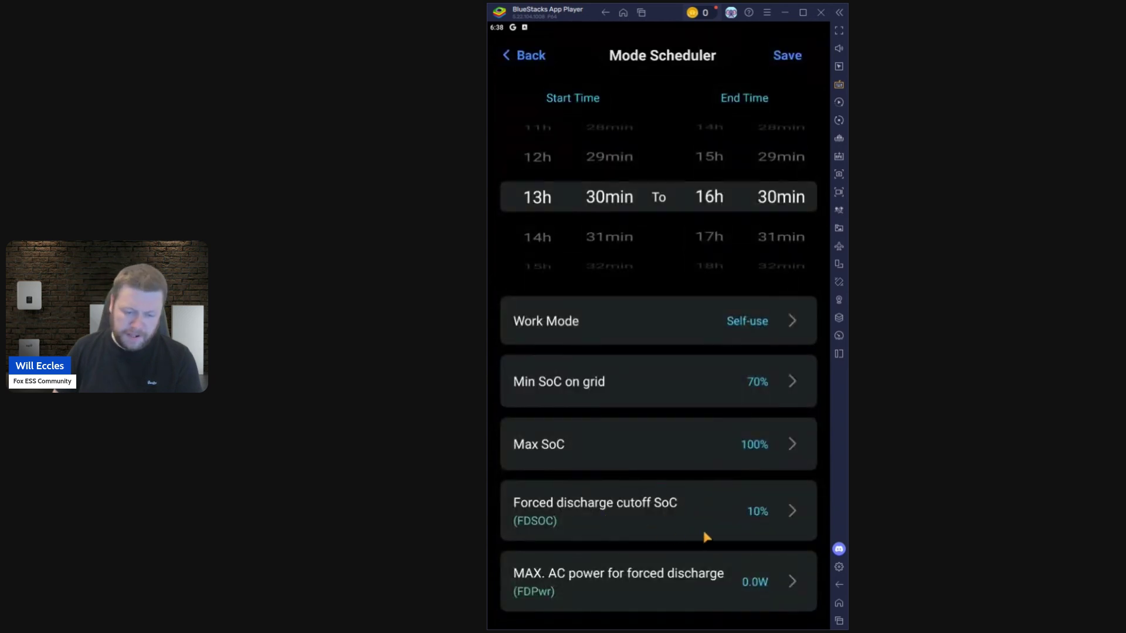
Set FD SoC to 70% and discharge power to 3700W, then save the afternoon entry.
{"action": "left_click", "coordinate": [737, 510]}
{"action": "left_click", "coordinate": [552, 320]}
{"action": "key", "text": "BackSpace"}
{"action": "key", "text": "BackSpace"}
{"action": "type", "text": "70"}
{"action": "left_click", "coordinate": [736, 389]}
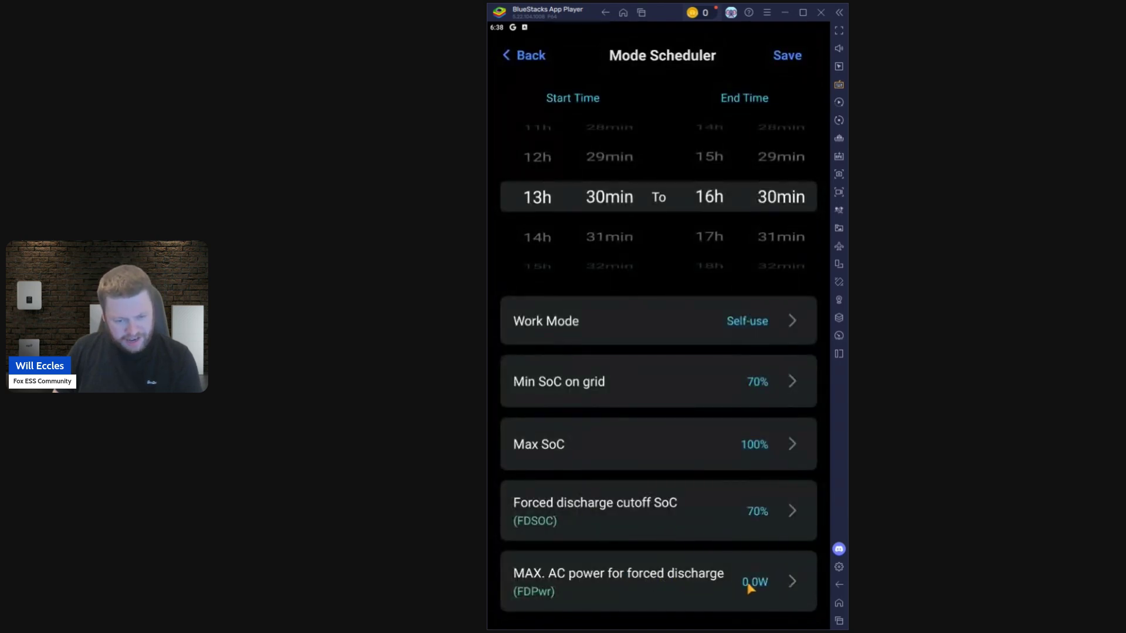
{"action": "left_click", "coordinate": [754, 581]}
{"action": "key", "text": "BackSpace"}
{"action": "key", "text": "BackSpace"}
{"action": "key", "text": "BackSpace"}
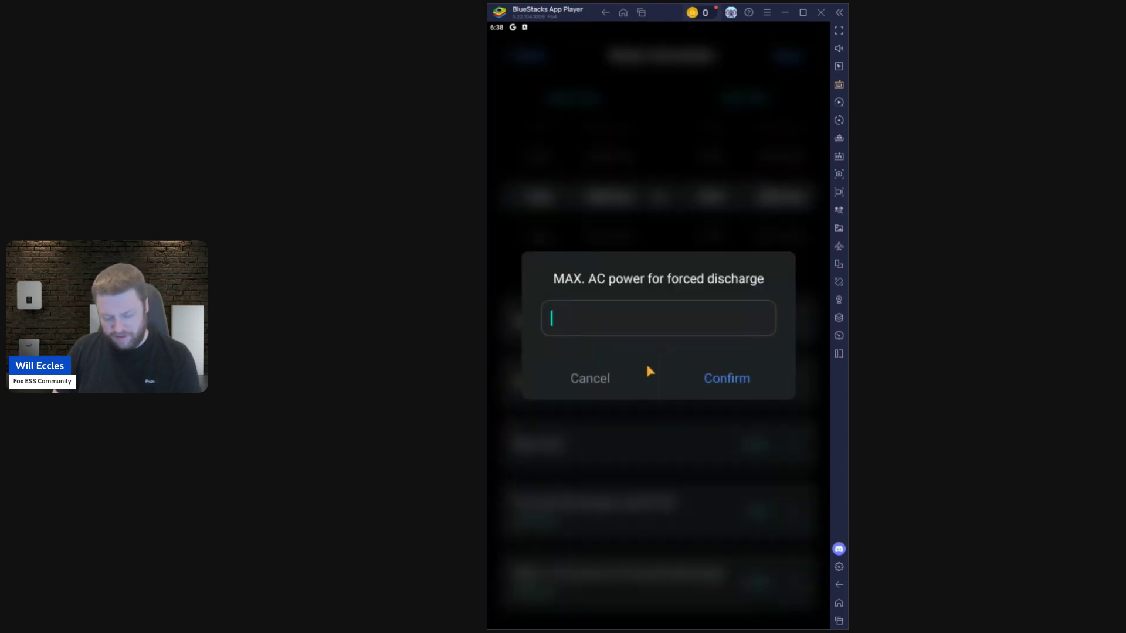
{"action": "type", "text": "3700"}
{"action": "left_click", "coordinate": [721, 389]}
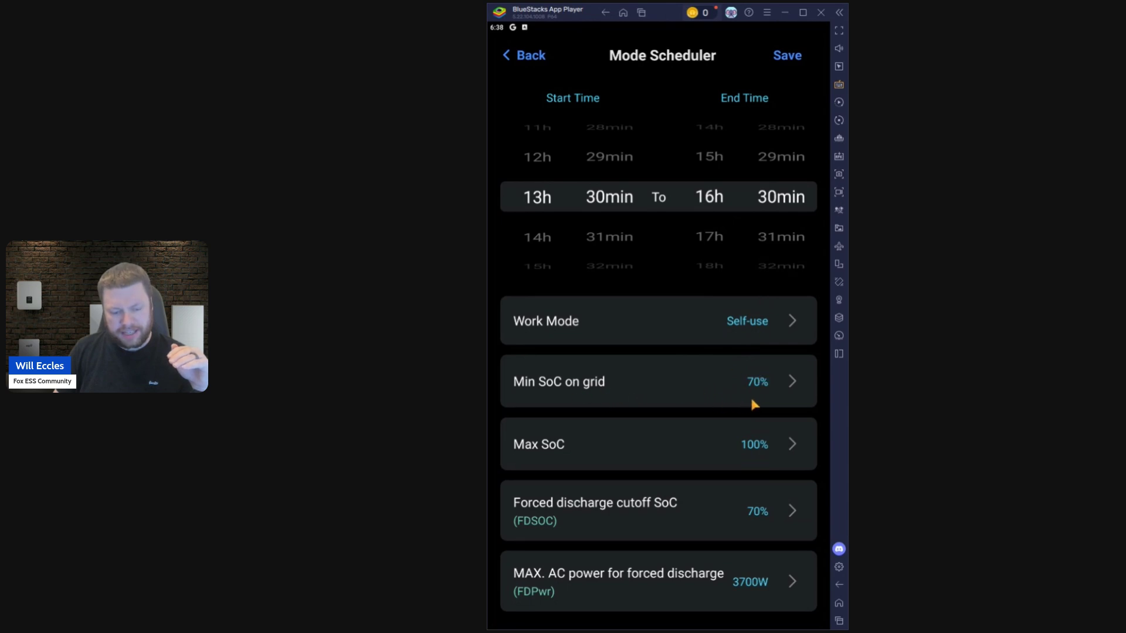
{"action": "left_click", "coordinate": [786, 55]}
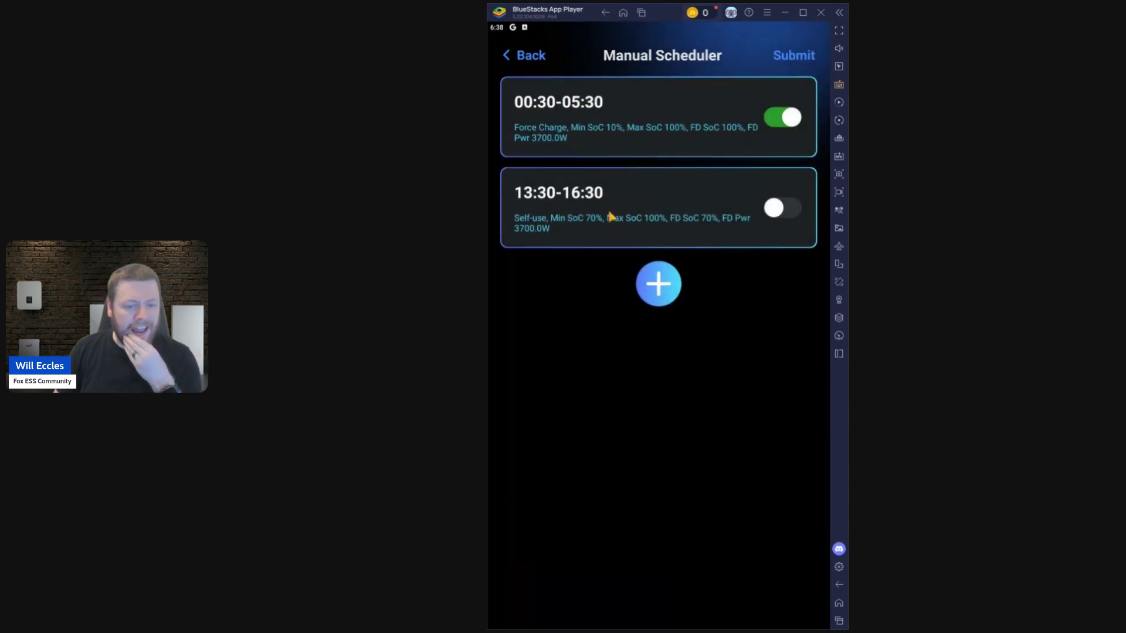
Add a third schedule entry running from 16:31 to 23:59.
{"action": "left_click", "coordinate": [656, 291]}
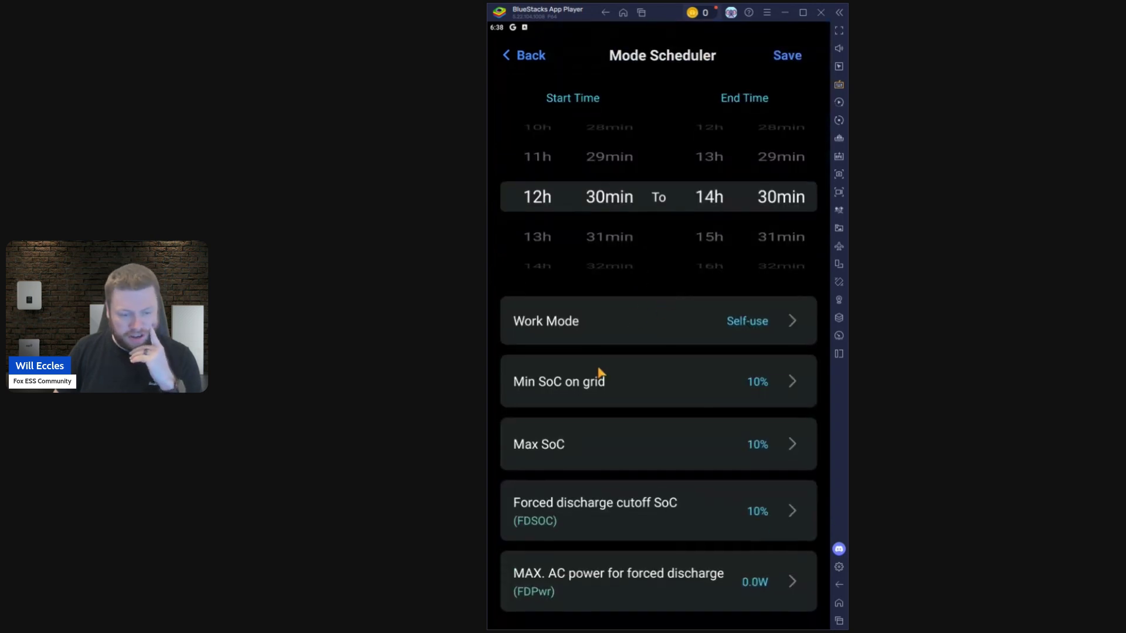
{"action": "left_click_drag", "start_coordinate": [533, 244], "coordinate": [536, 93]}
{"action": "left_click_drag", "start_coordinate": [620, 226], "coordinate": [626, 197]}
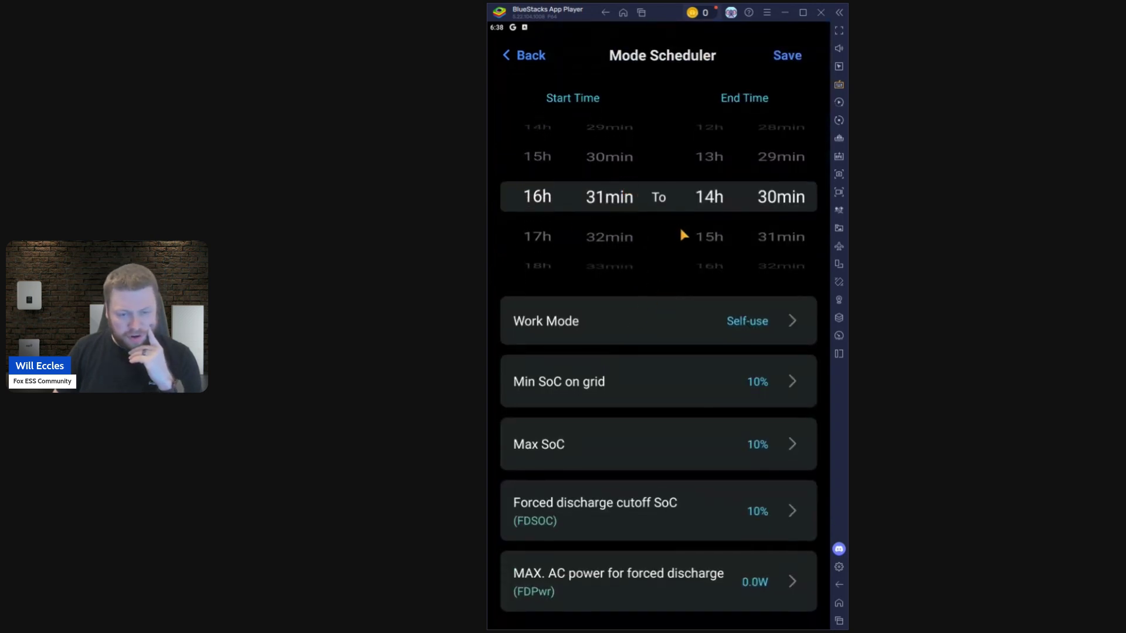
{"action": "scroll", "coordinate": [712, 235], "scroll_direction": "down", "scroll_amount": 5}
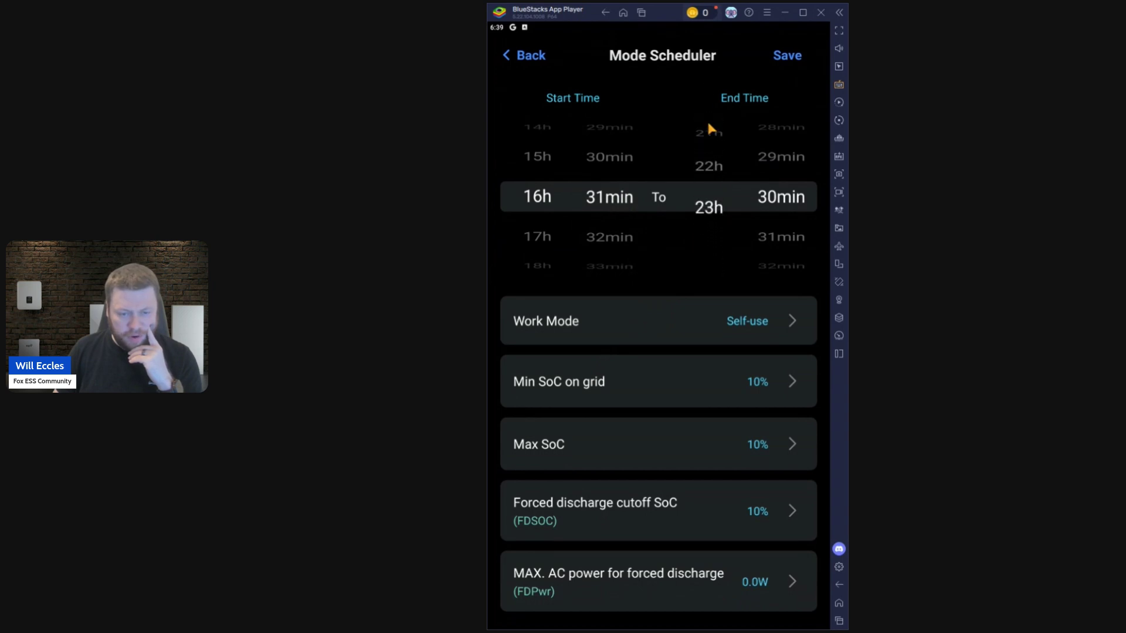
{"action": "scroll", "coordinate": [780, 246], "scroll_direction": "down", "scroll_amount": 8}
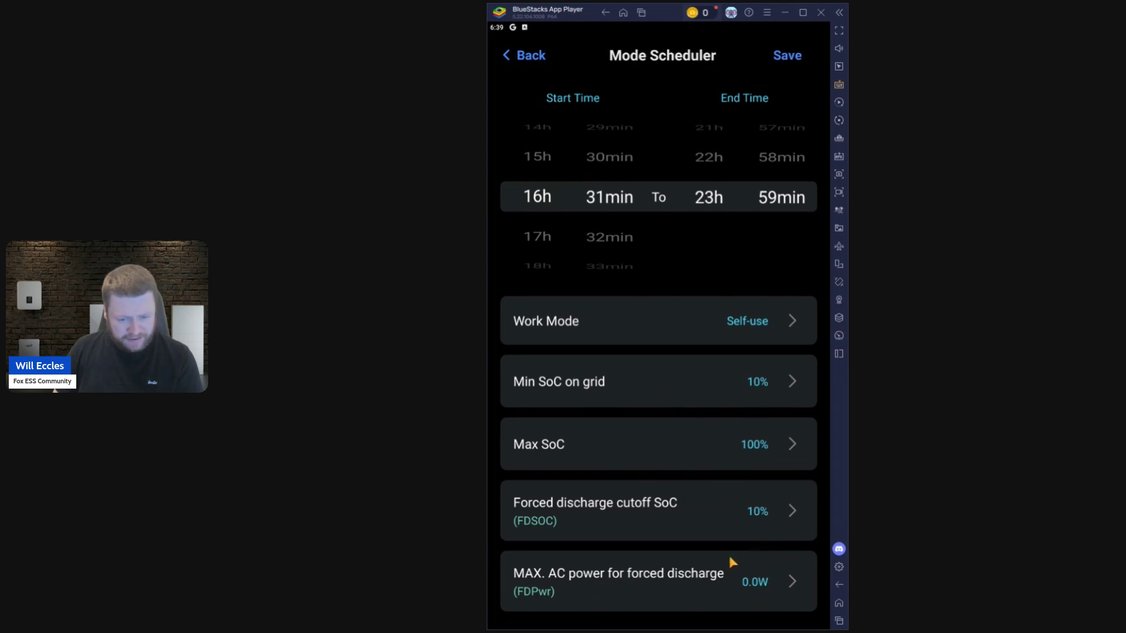
Set its discharge power to 3700W and save the evening Self-use entry.
{"action": "left_click", "coordinate": [733, 588]}
{"action": "key", "text": "BackSpace"}
{"action": "key", "text": "BackSpace"}
{"action": "key", "text": "BackSpace"}
{"action": "type", "text": "3700"}
{"action": "left_click", "coordinate": [719, 380]}
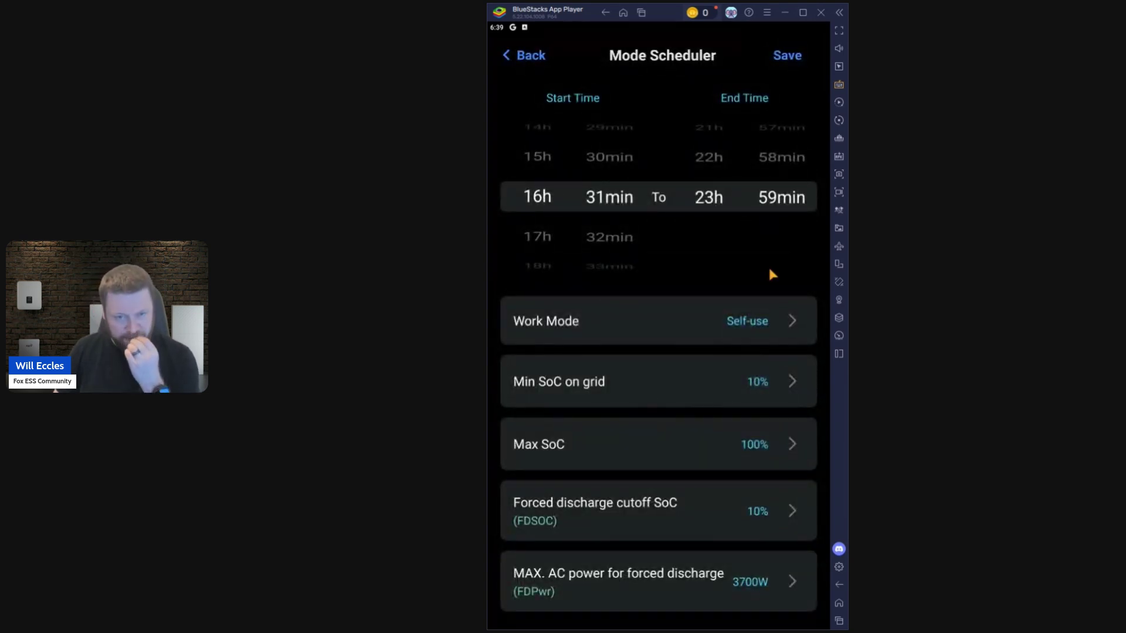
{"action": "left_click", "coordinate": [792, 55]}
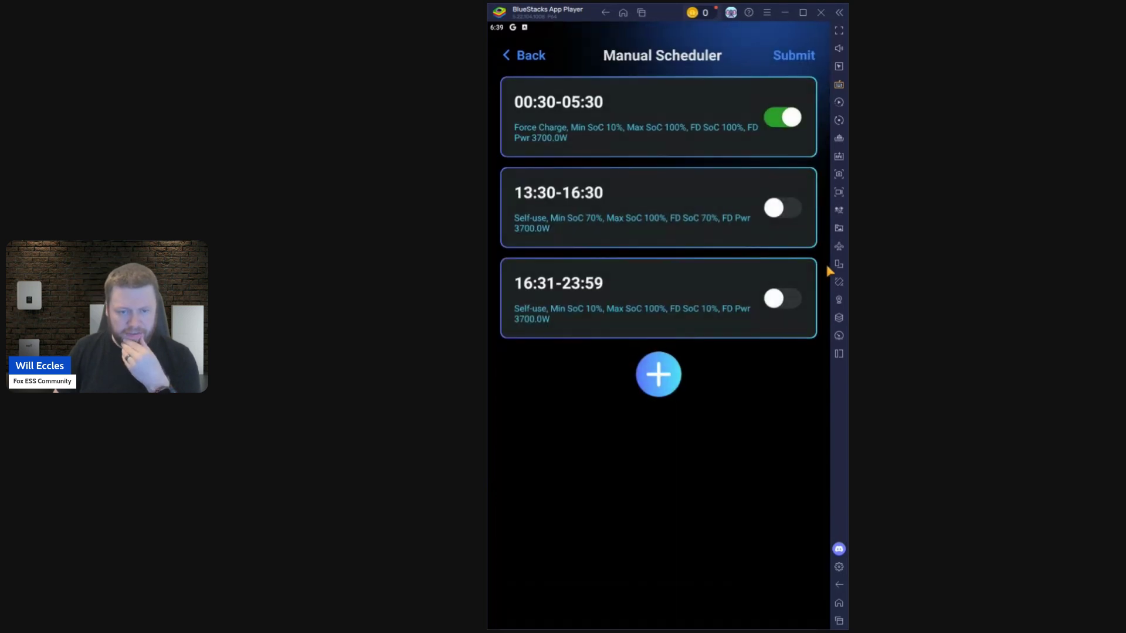
Switch on the 13:30–16:30 and 16:31–23:59 entries.
{"action": "left_click", "coordinate": [789, 216]}
{"action": "left_click", "coordinate": [792, 308]}
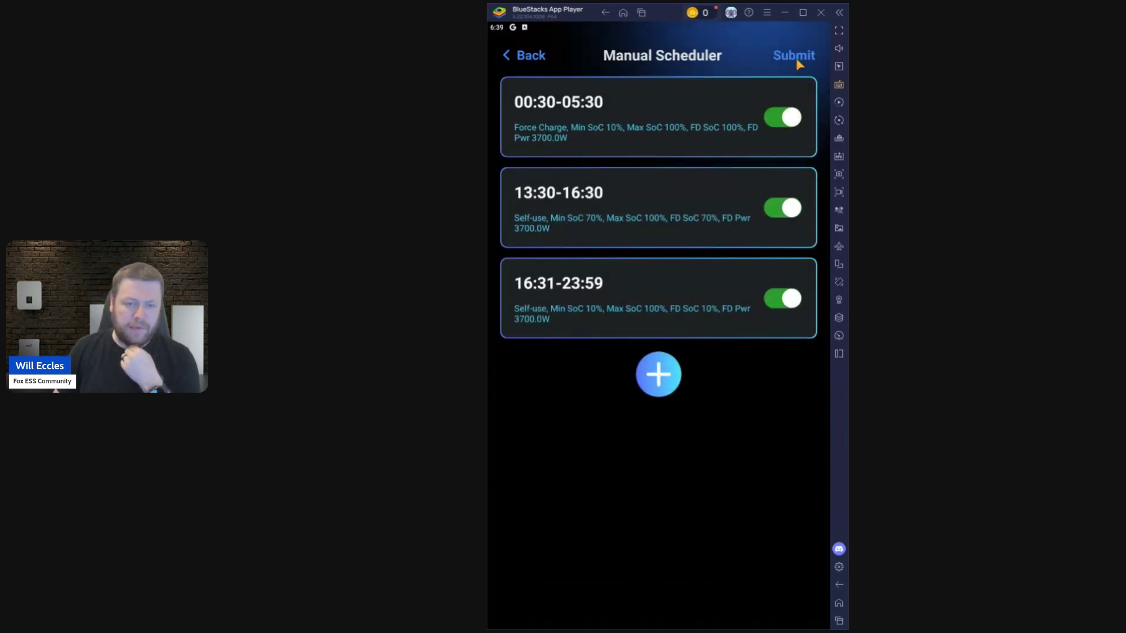